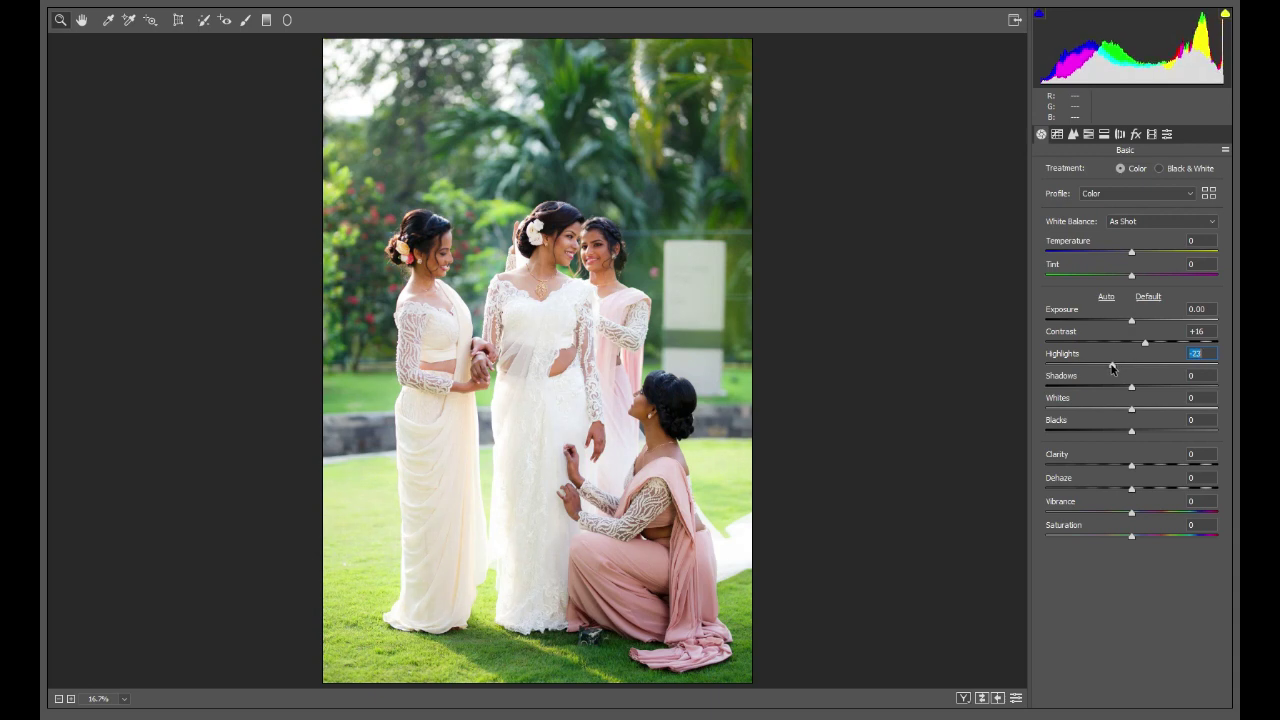
Step: Set Shadows to +19, Whites to -19 and Blacks to +33 in the basic tonal adjustments
drag(1132, 389, 1148, 389)
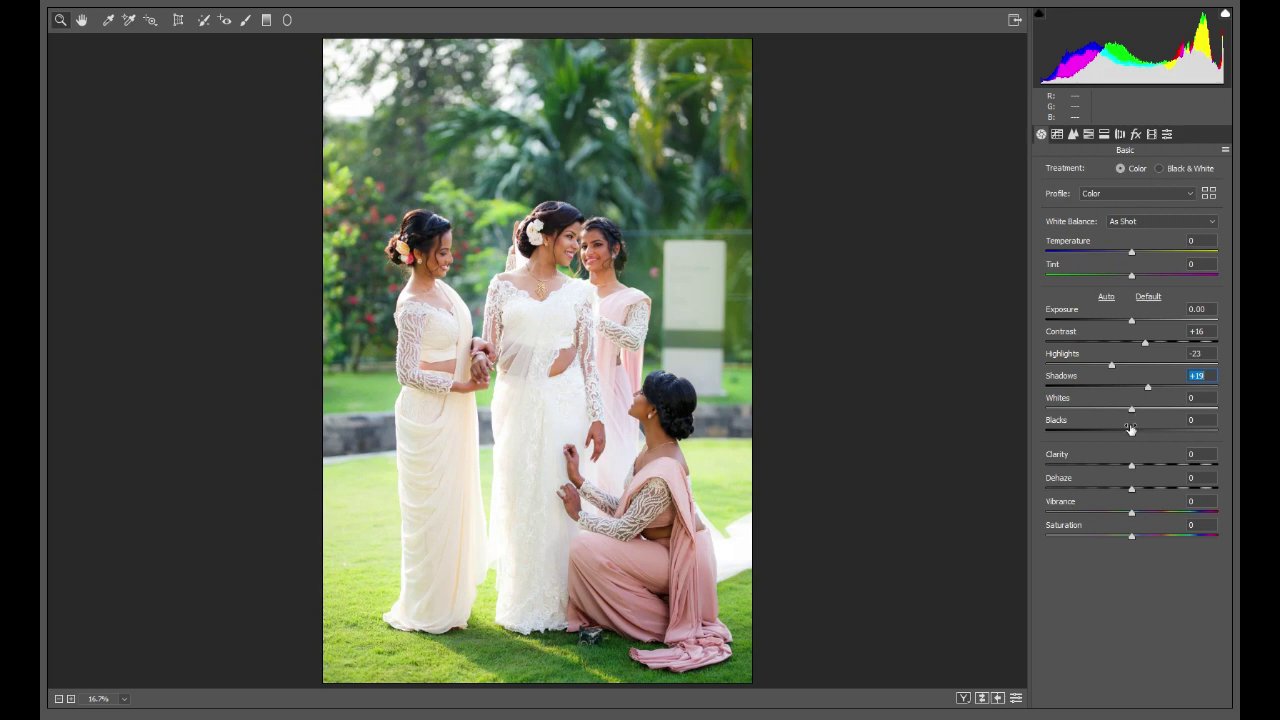
drag(1132, 412, 1115, 414)
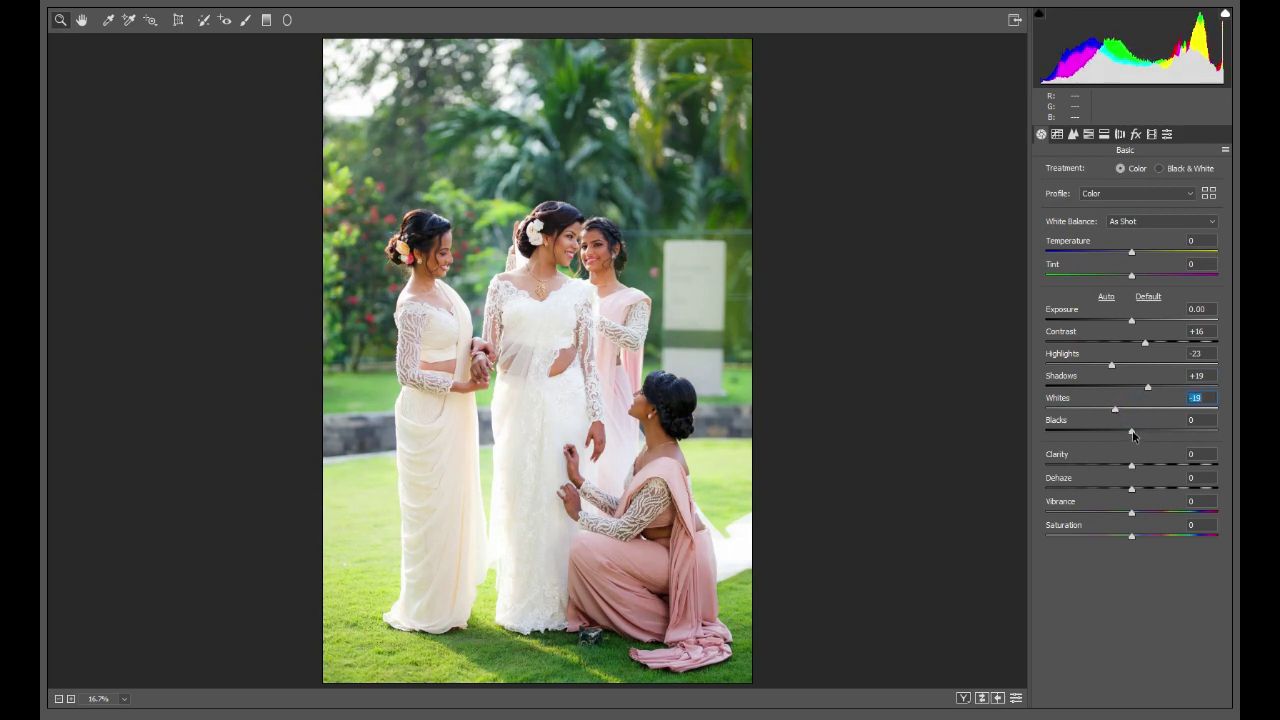
drag(1133, 433, 1156, 430)
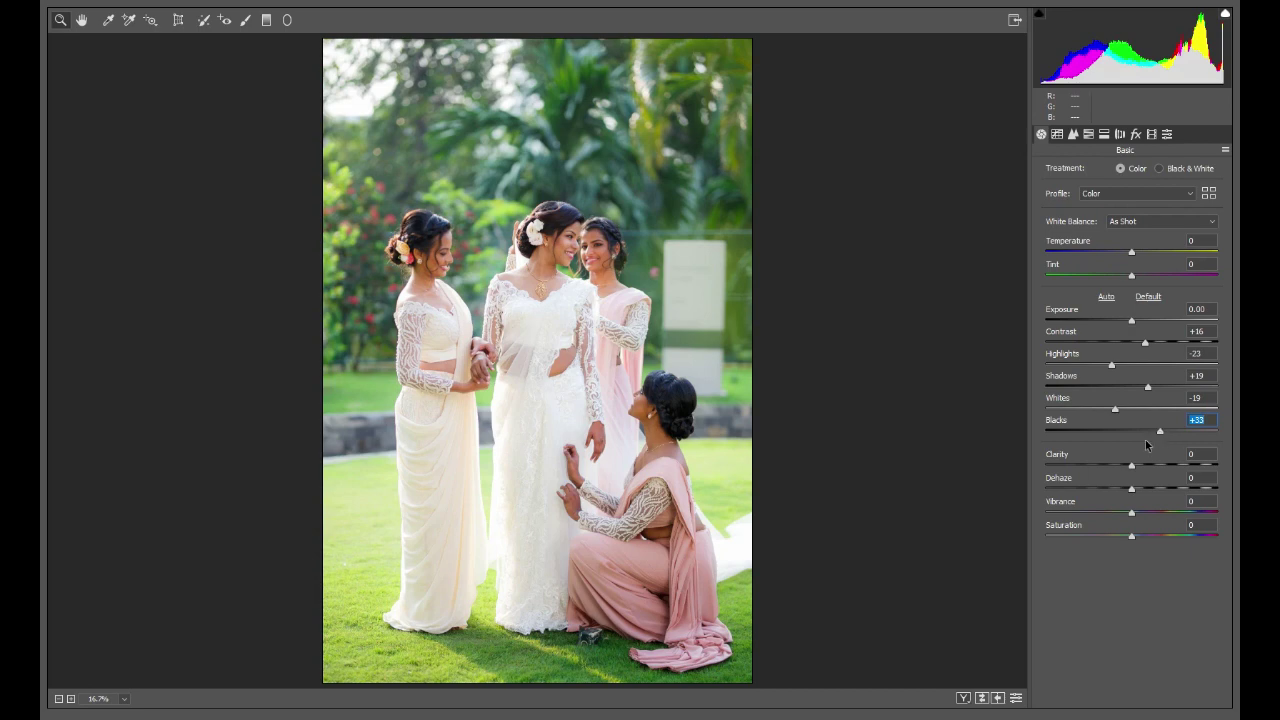
Step: Mute the colors with Saturation -48 and Vibrance -22, and set Clarity to +21 and Dehaze to +5
click(1133, 537)
drag(1134, 537, 1094, 535)
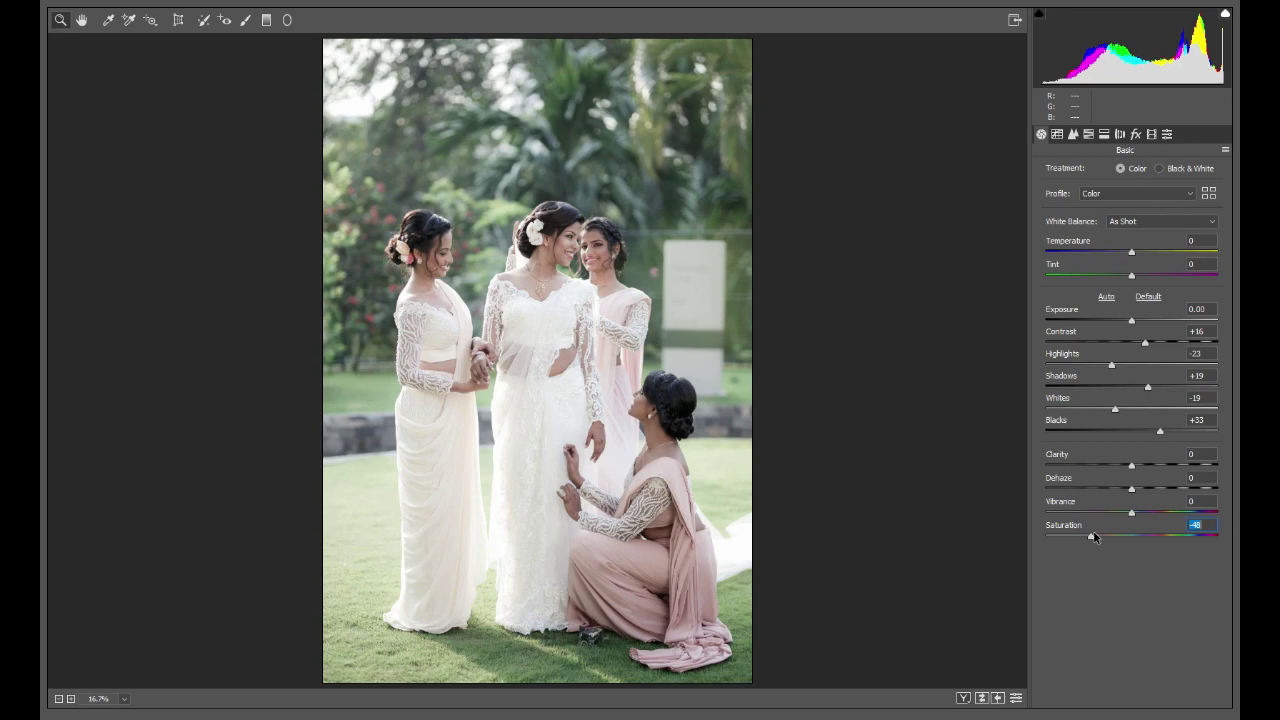
click(1128, 514)
drag(1128, 514, 1113, 515)
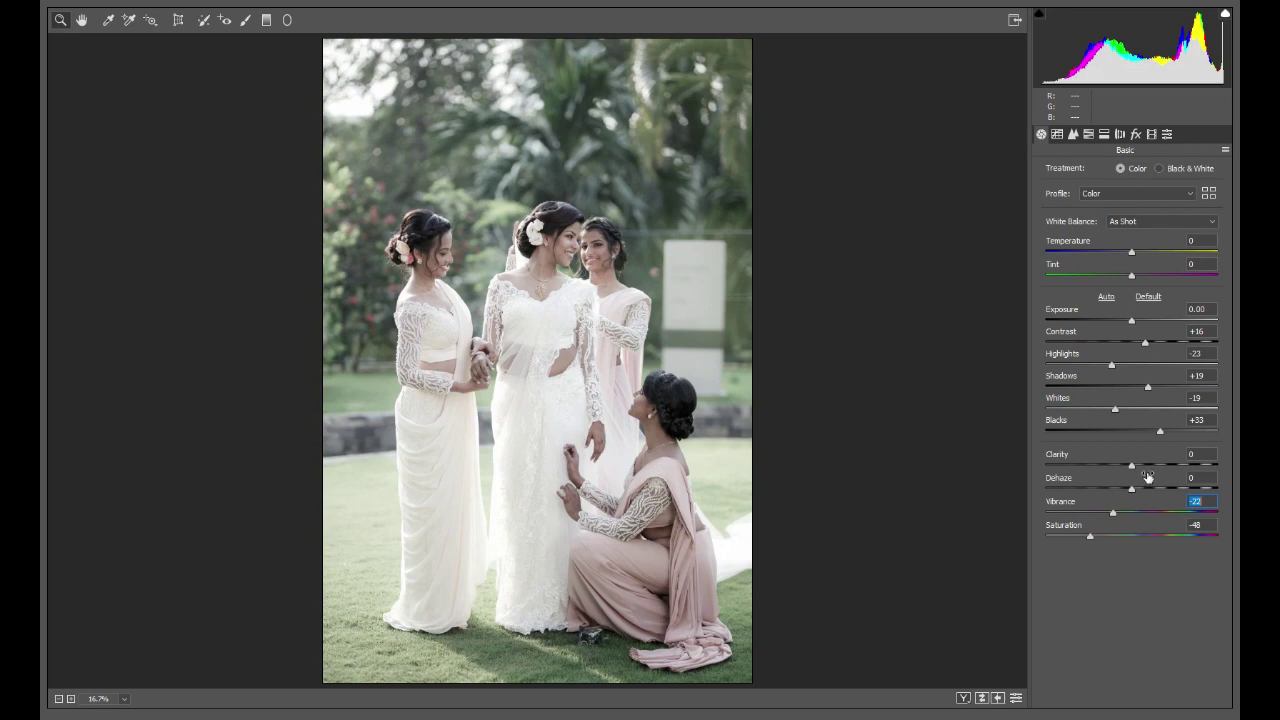
drag(1132, 467, 1135, 493)
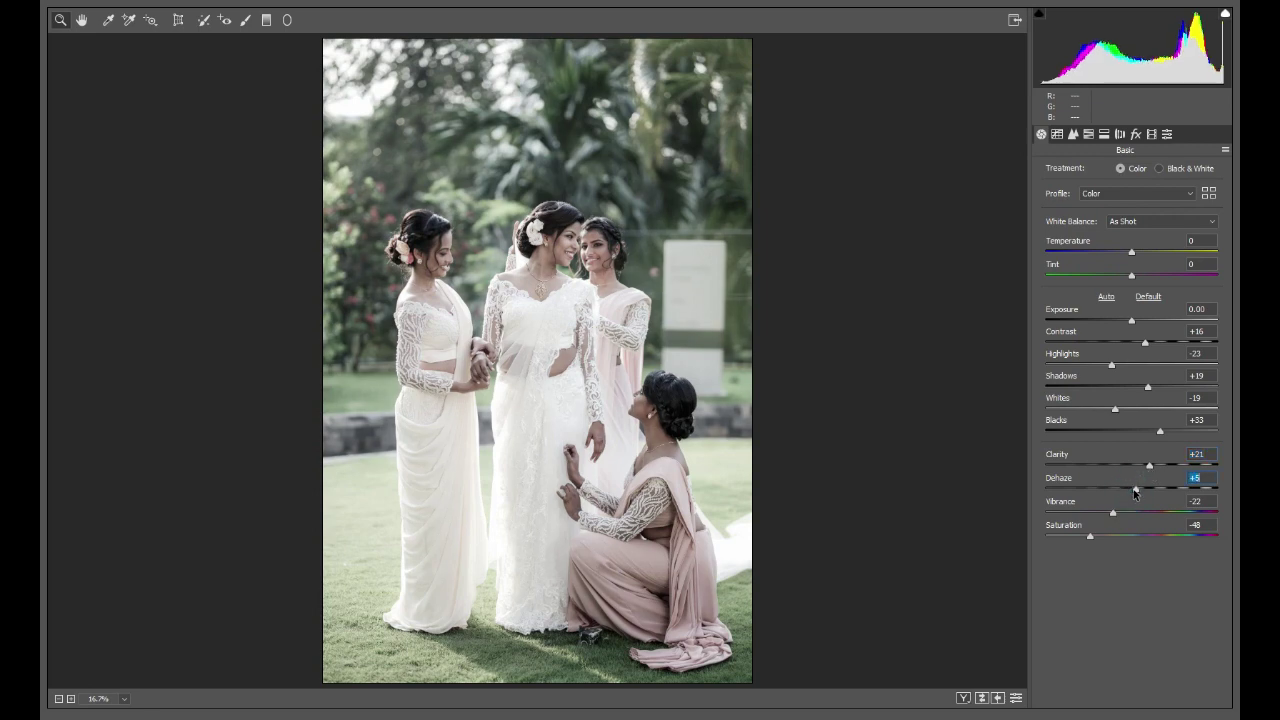
click(1058, 134)
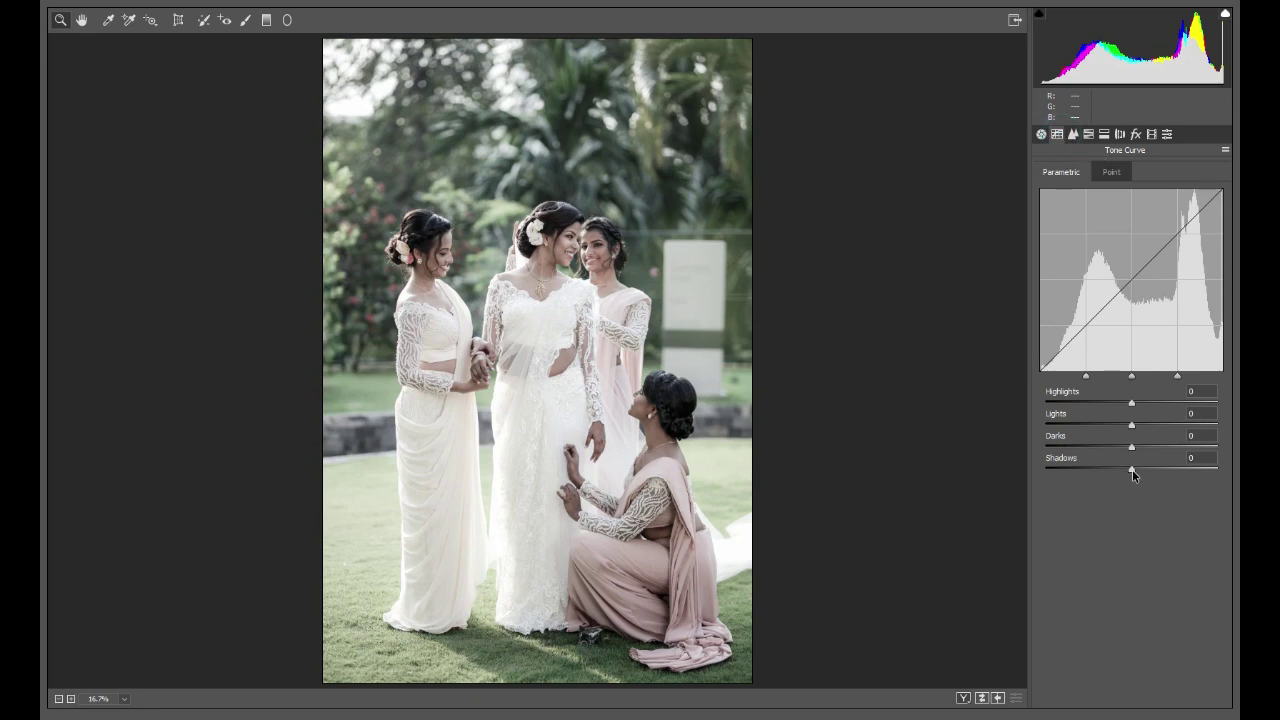
drag(1132, 469, 1134, 470)
click(1073, 135)
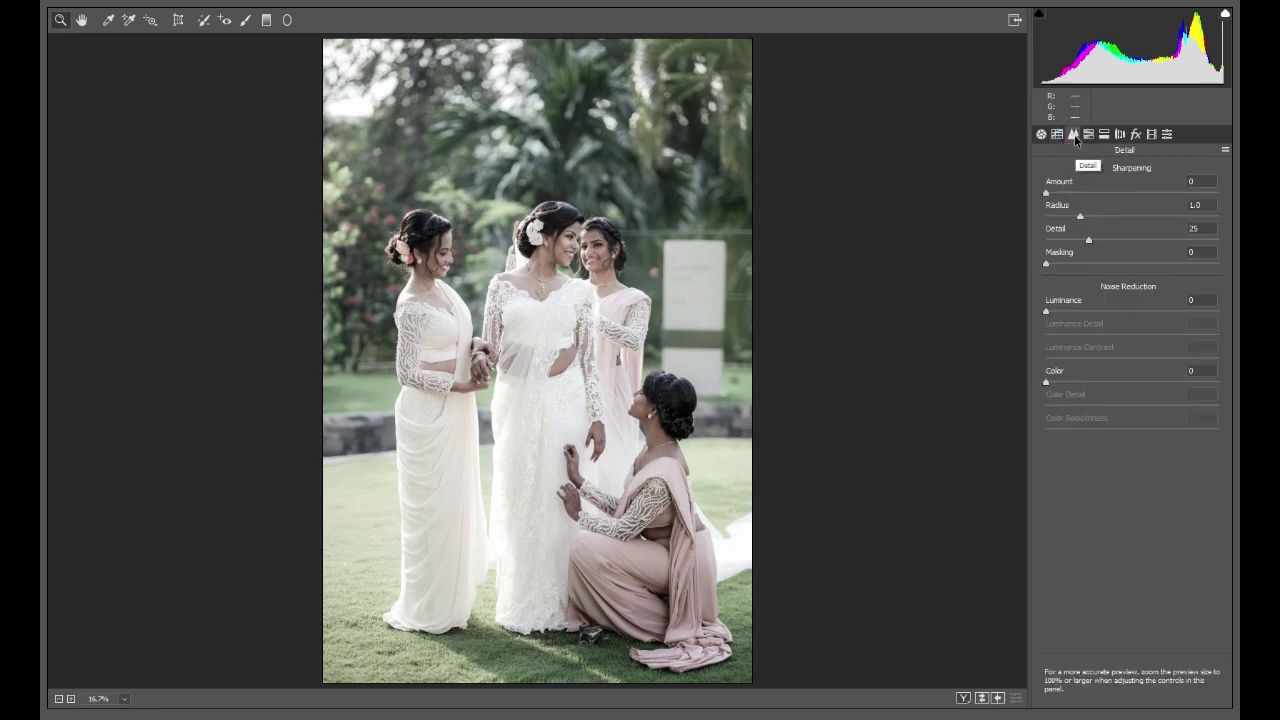
Step: Set the HSL hue of Reds to -3, Oranges to -23, Yellows to +16 and Greens to +8, and shift Blues slightly negative
click(1088, 134)
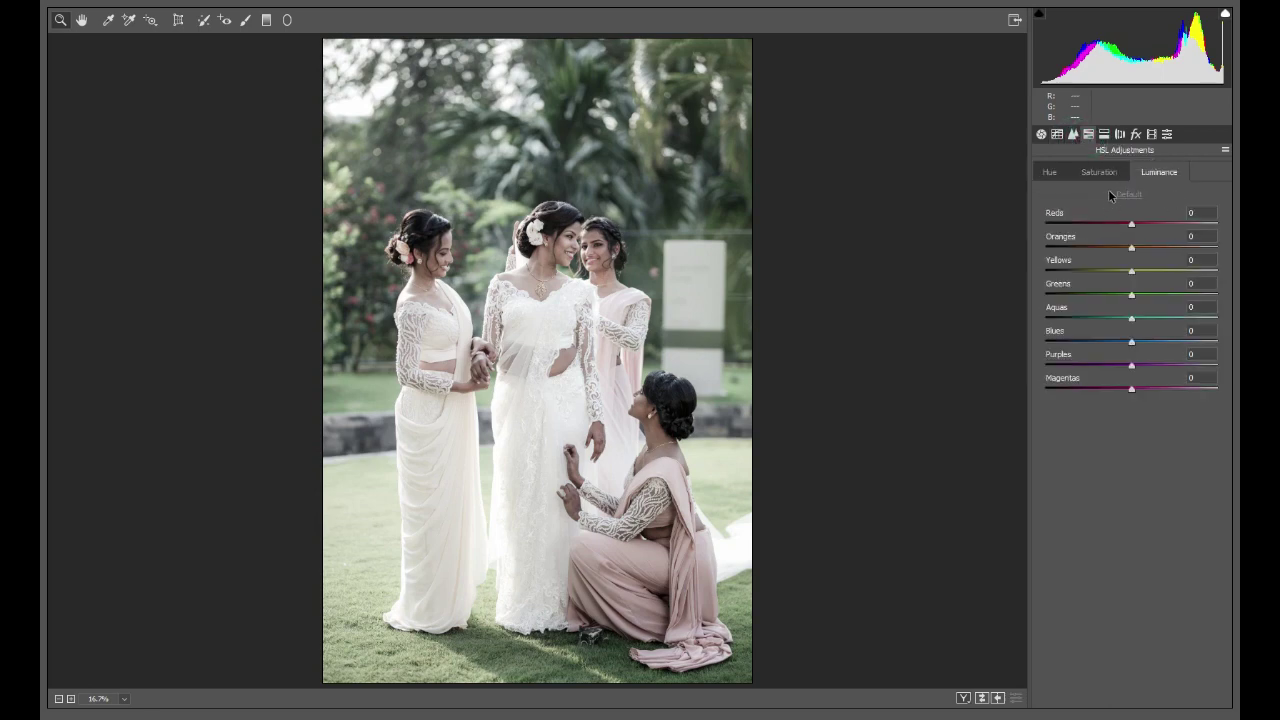
click(1050, 172)
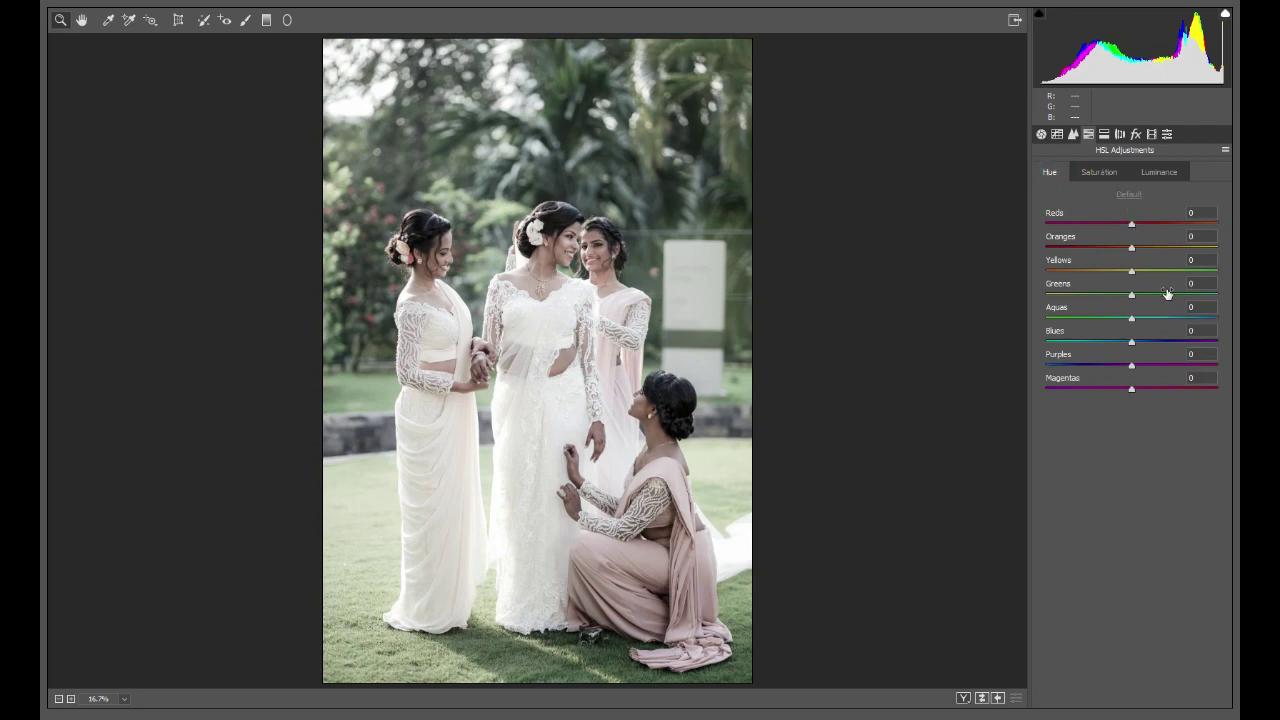
click(1131, 224)
click(1130, 248)
drag(1130, 250, 1114, 253)
click(1133, 274)
mouse_move(1134, 276)
mouse_down()
mouse_move(1149, 276)
mouse_move(1139, 297)
mouse_up()
click(1133, 296)
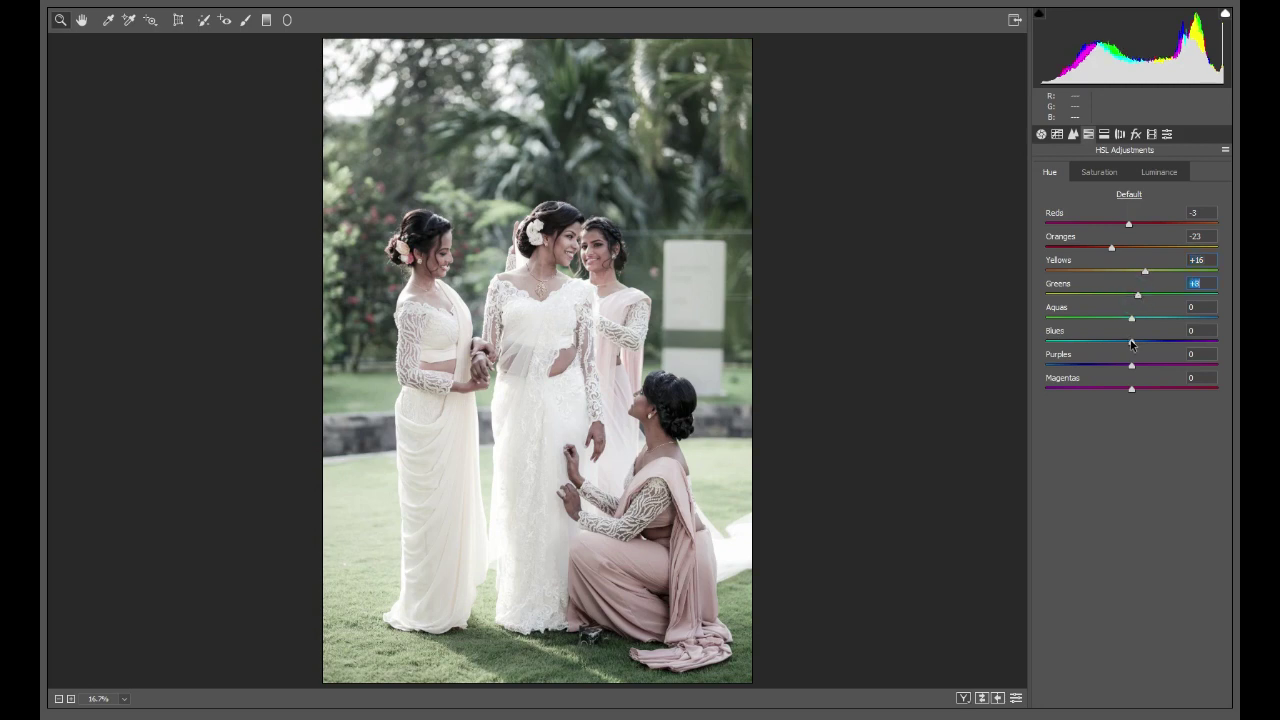
drag(1132, 344, 1129, 345)
Step: Adjust the HSL saturation of individual colors, boosting the reds and oranges
click(1103, 173)
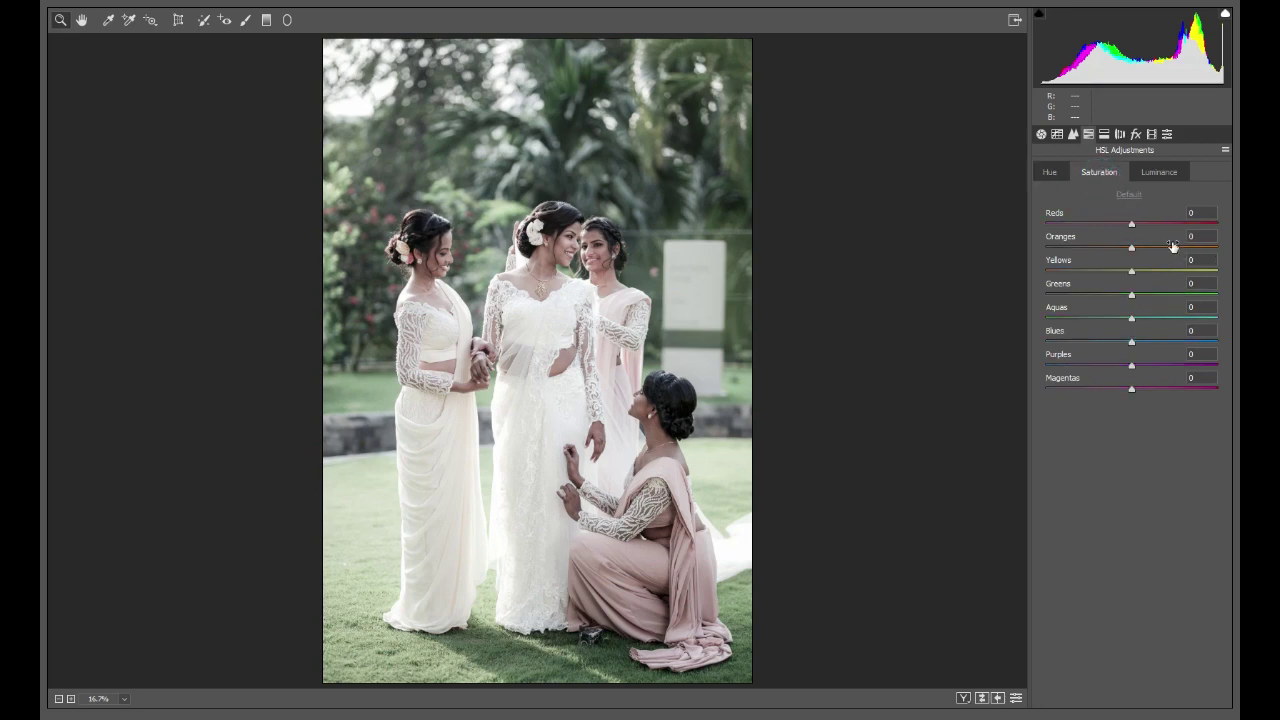
drag(1132, 225, 1156, 251)
click(1133, 272)
drag(1132, 294, 1133, 326)
Step: Set the HSL luminance of Reds to +8, Oranges to +12 and Magentas to -79, and darken the Purples
click(1161, 173)
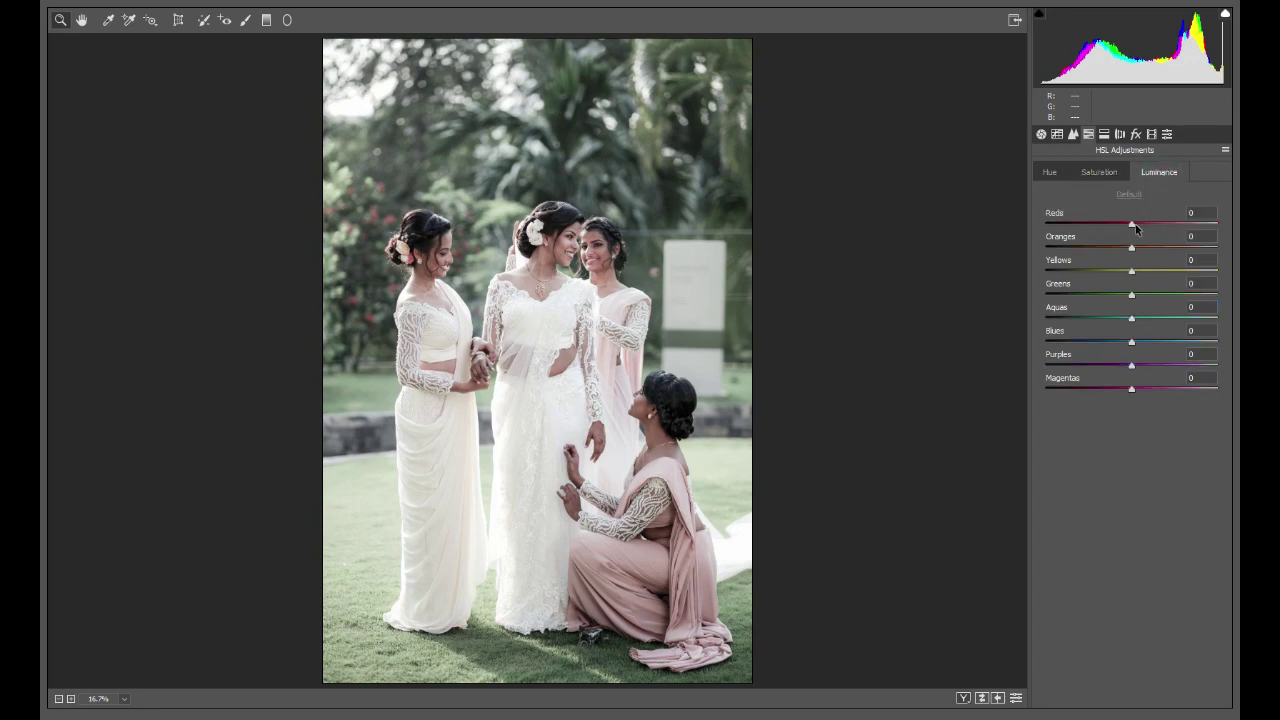
drag(1132, 228, 1145, 252)
click(1130, 389)
drag(1130, 392, 1063, 392)
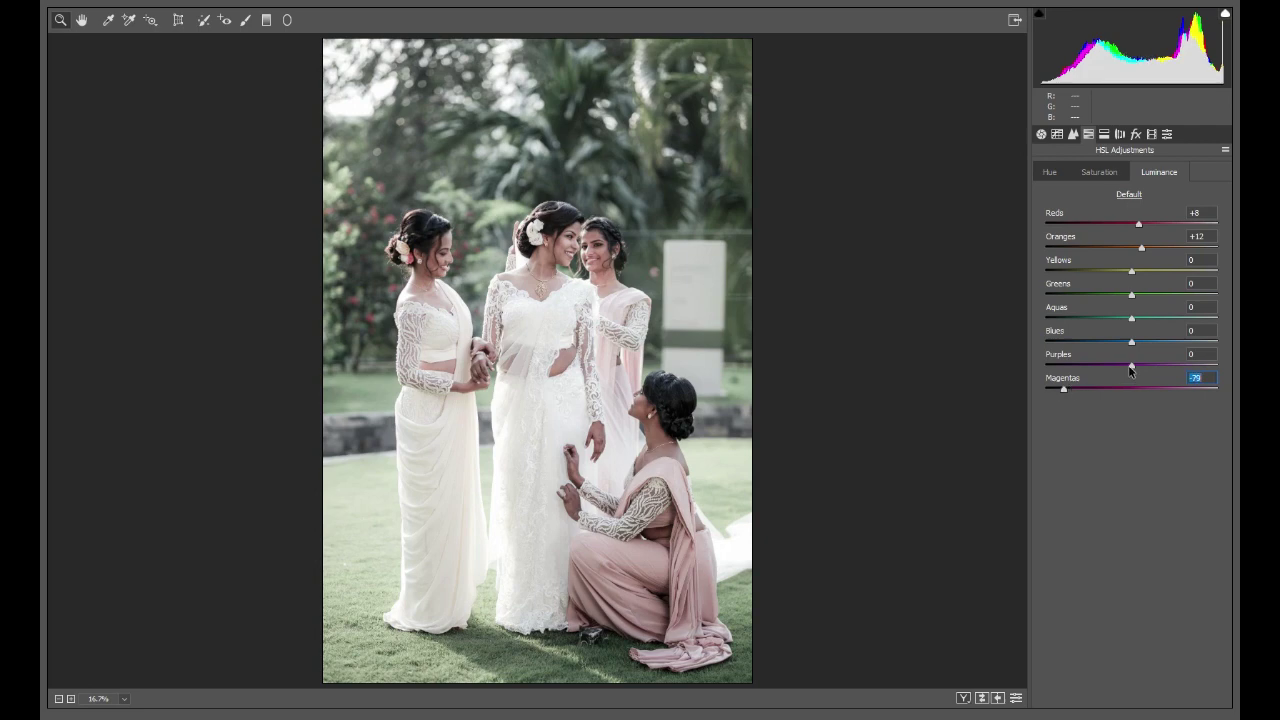
drag(1131, 366, 1088, 364)
Step: Split-tone the photo with highlights hue 68, shadows hue 59 and balance -38, using a low saturation for both
click(1105, 135)
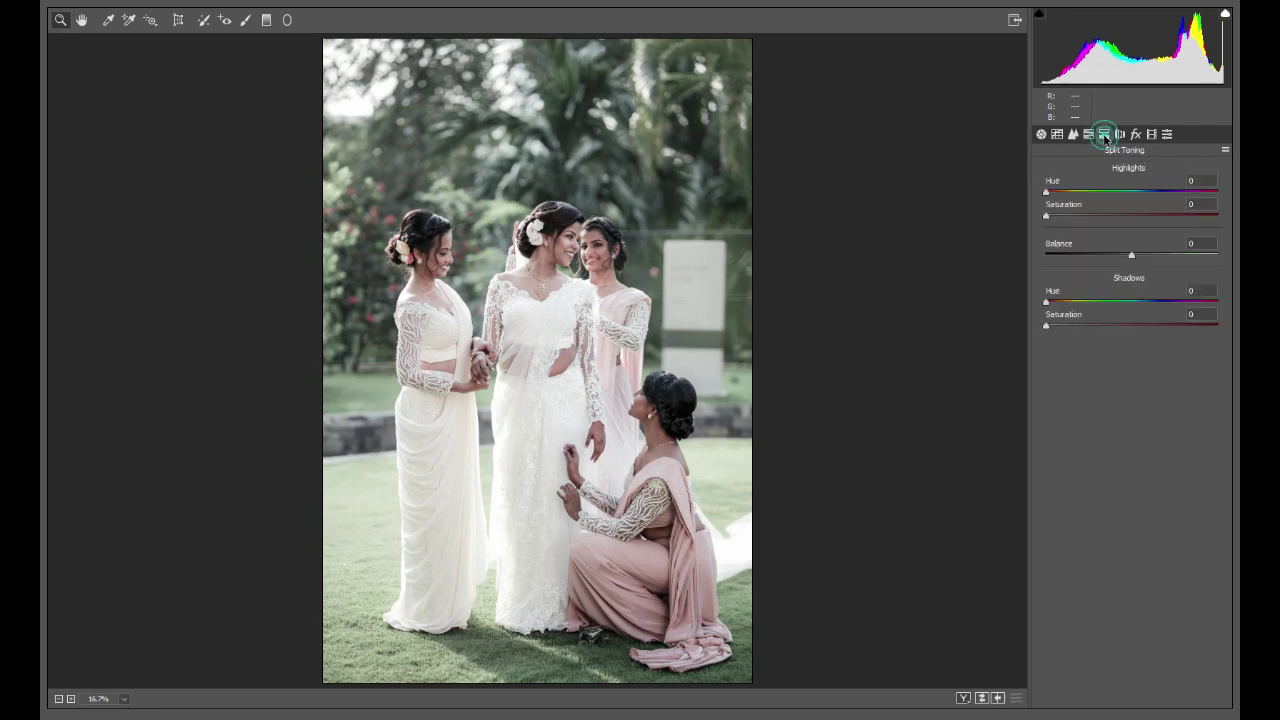
drag(1047, 217, 1078, 202)
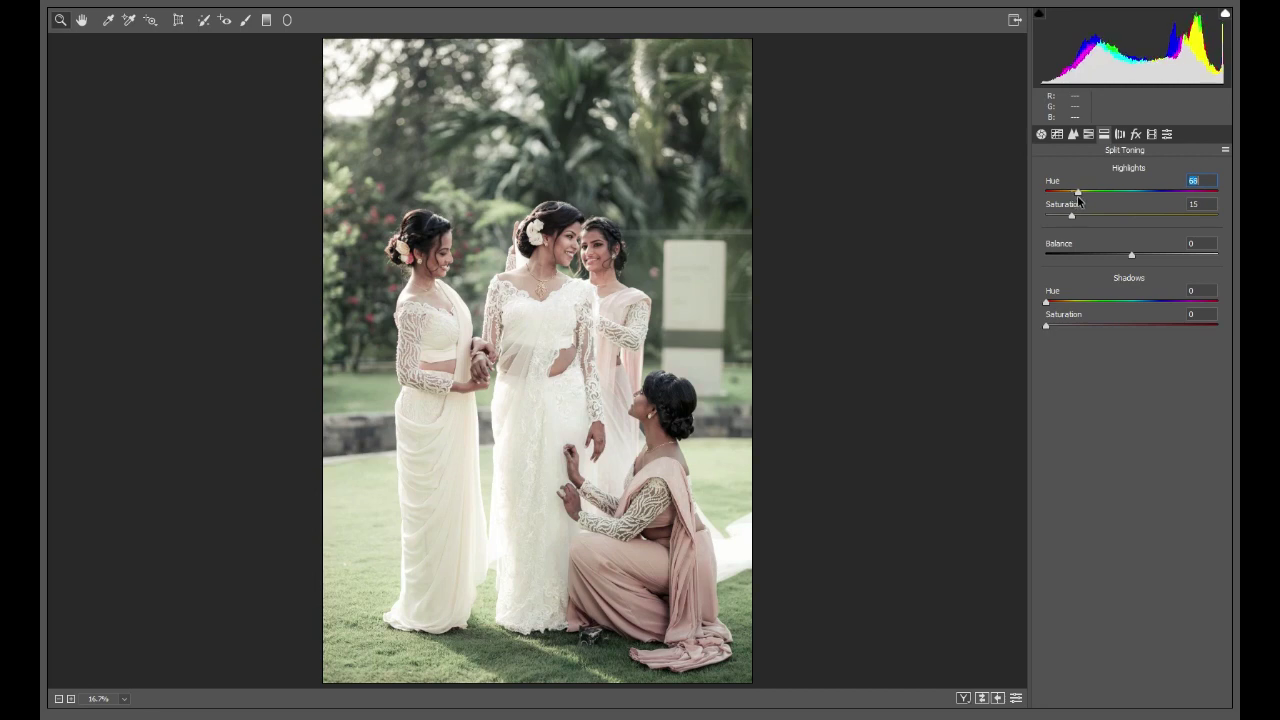
drag(1047, 327, 1077, 312)
drag(1132, 260, 1098, 257)
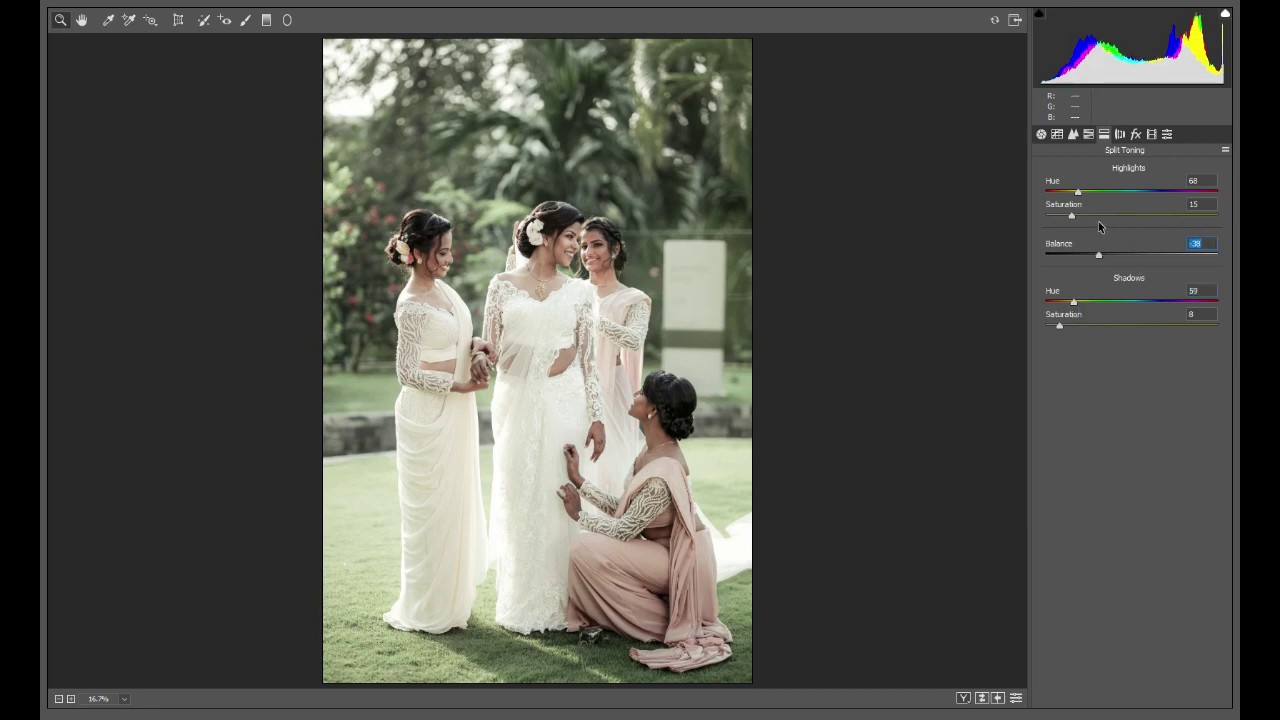
drag(1068, 216, 1056, 218)
drag(1066, 326, 1057, 325)
Step: Darken the photo's corners by setting the lens vignetting amount to -46
click(1120, 134)
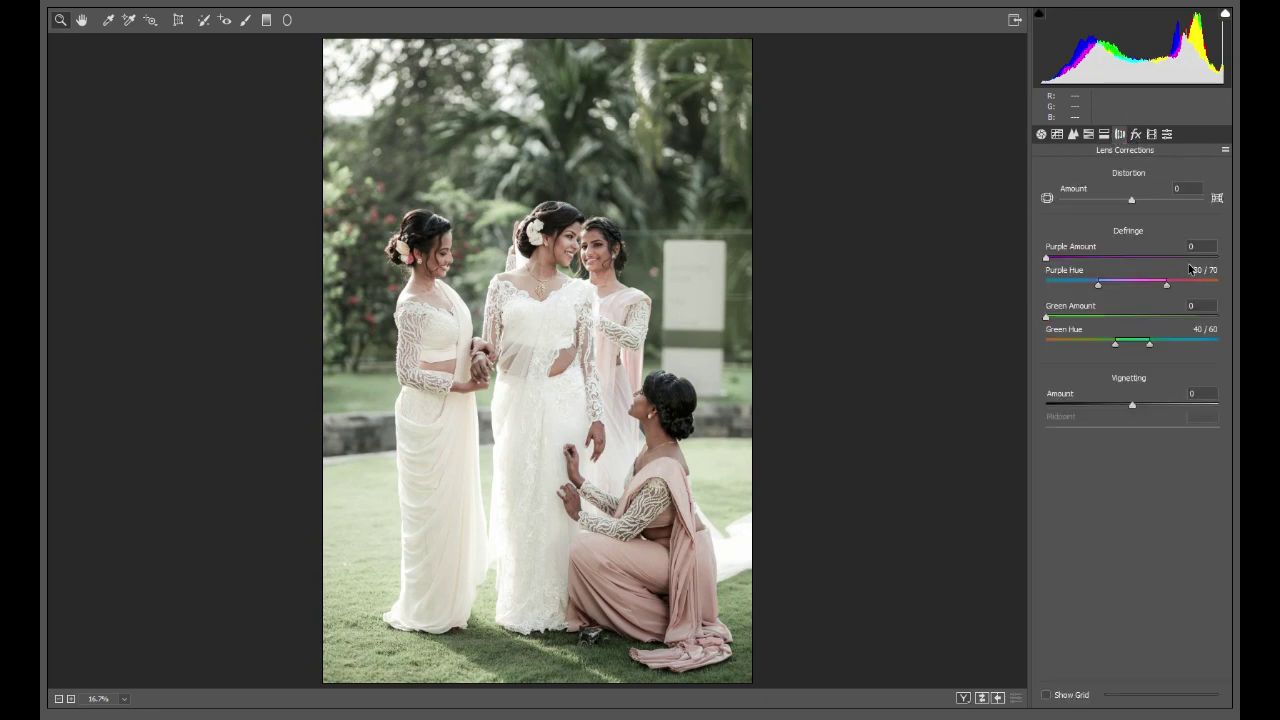
drag(1132, 406, 1100, 406)
drag(1097, 405, 1092, 405)
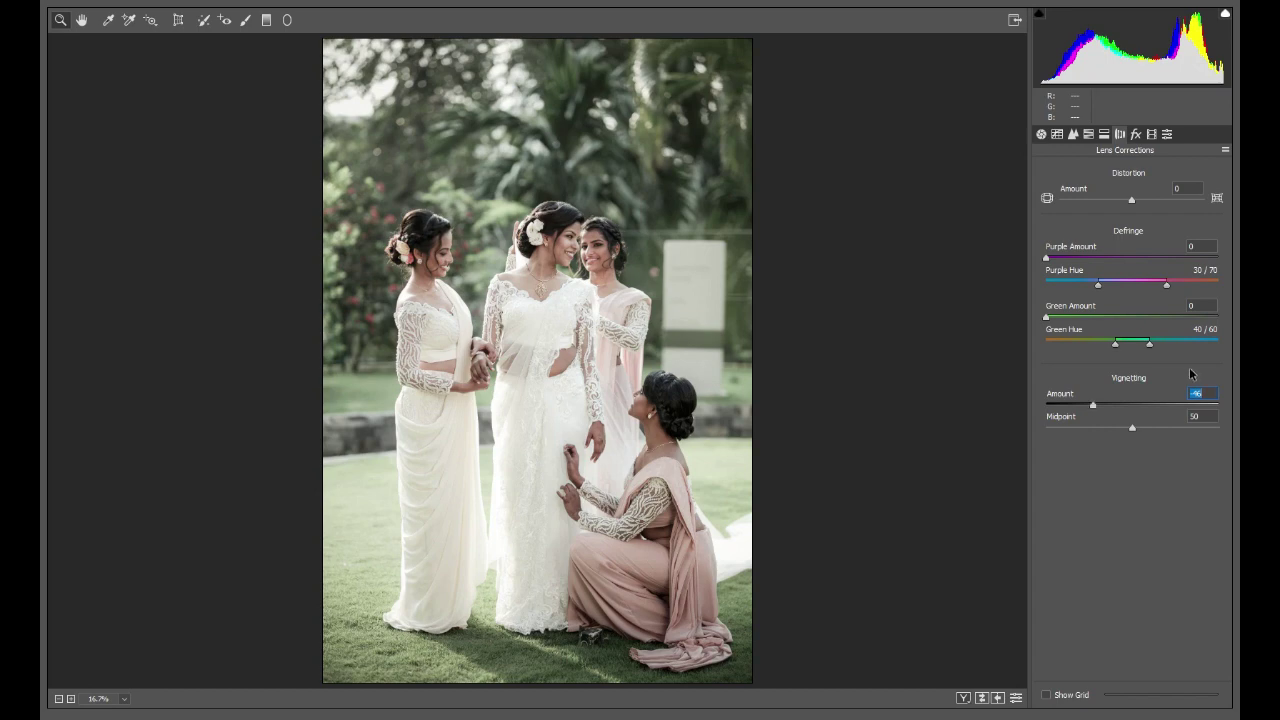
Step: Calibrate the colors with Red Primary hue +5 and saturation +27, Green Primary saturation -23 and Blue Primary saturation +18
click(1135, 133)
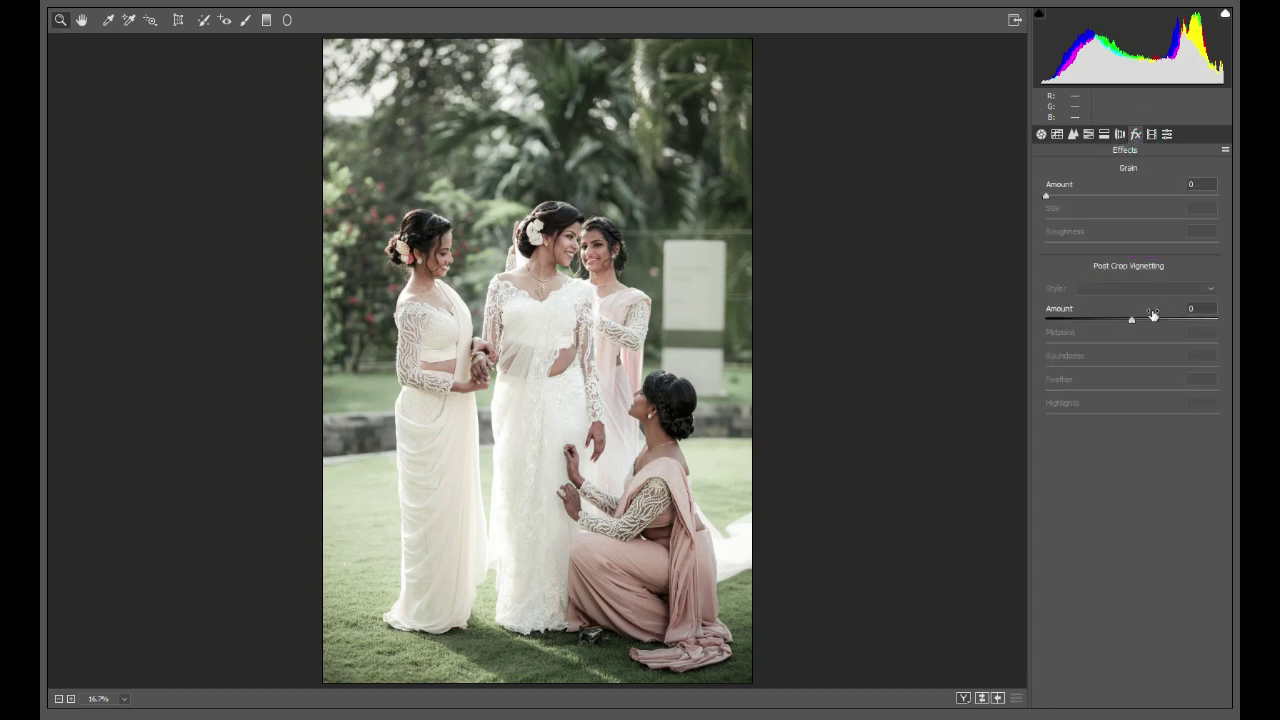
click(1151, 133)
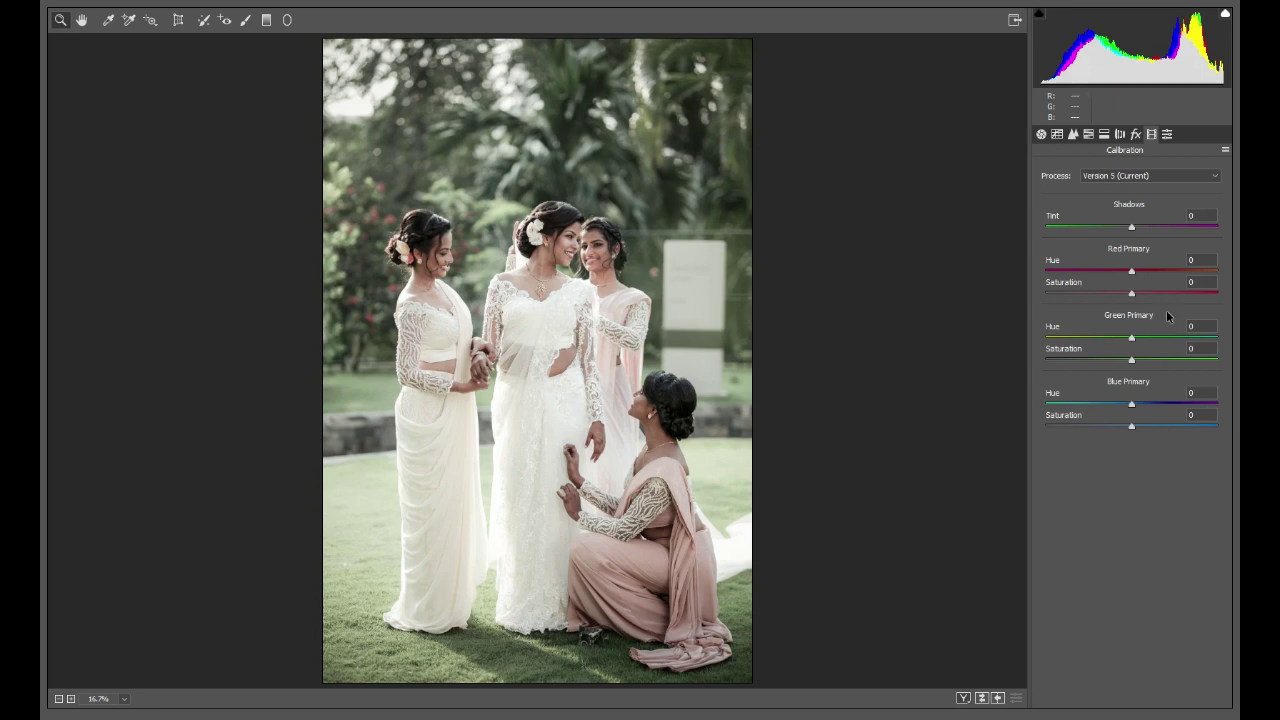
drag(1131, 293, 1158, 293)
drag(1131, 360, 1112, 362)
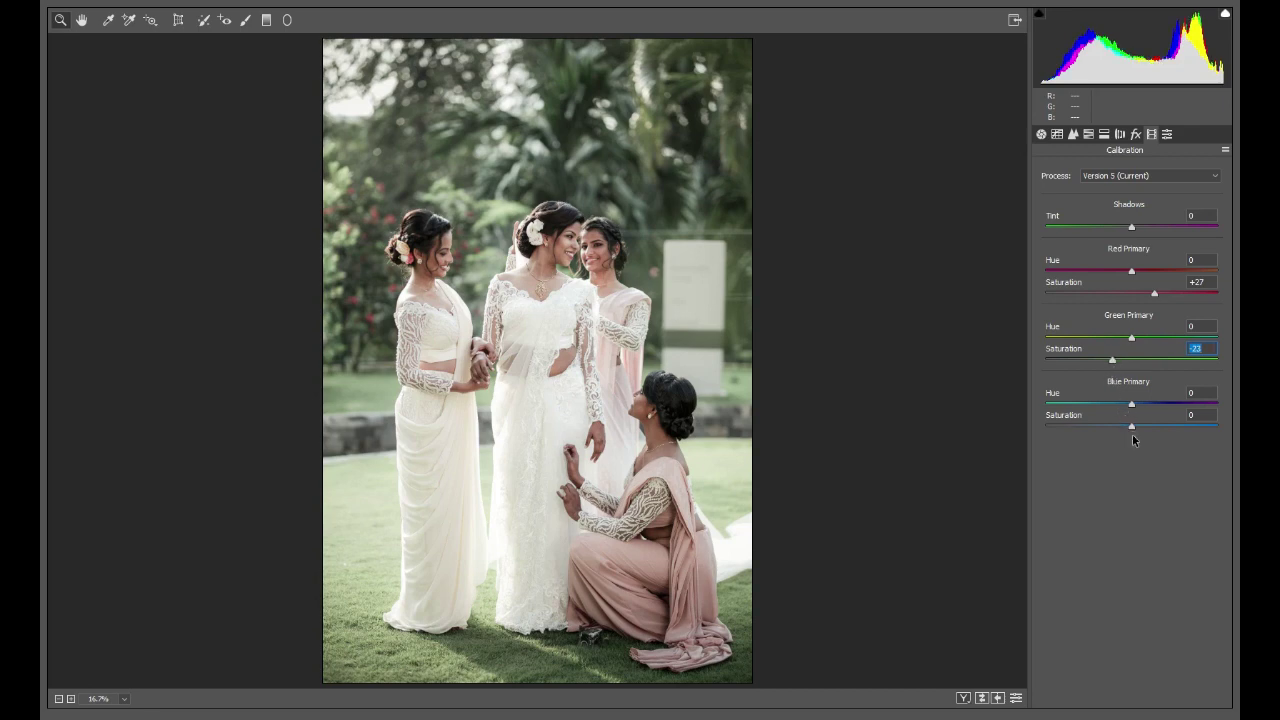
drag(1131, 427, 1148, 429)
drag(1136, 271, 1138, 272)
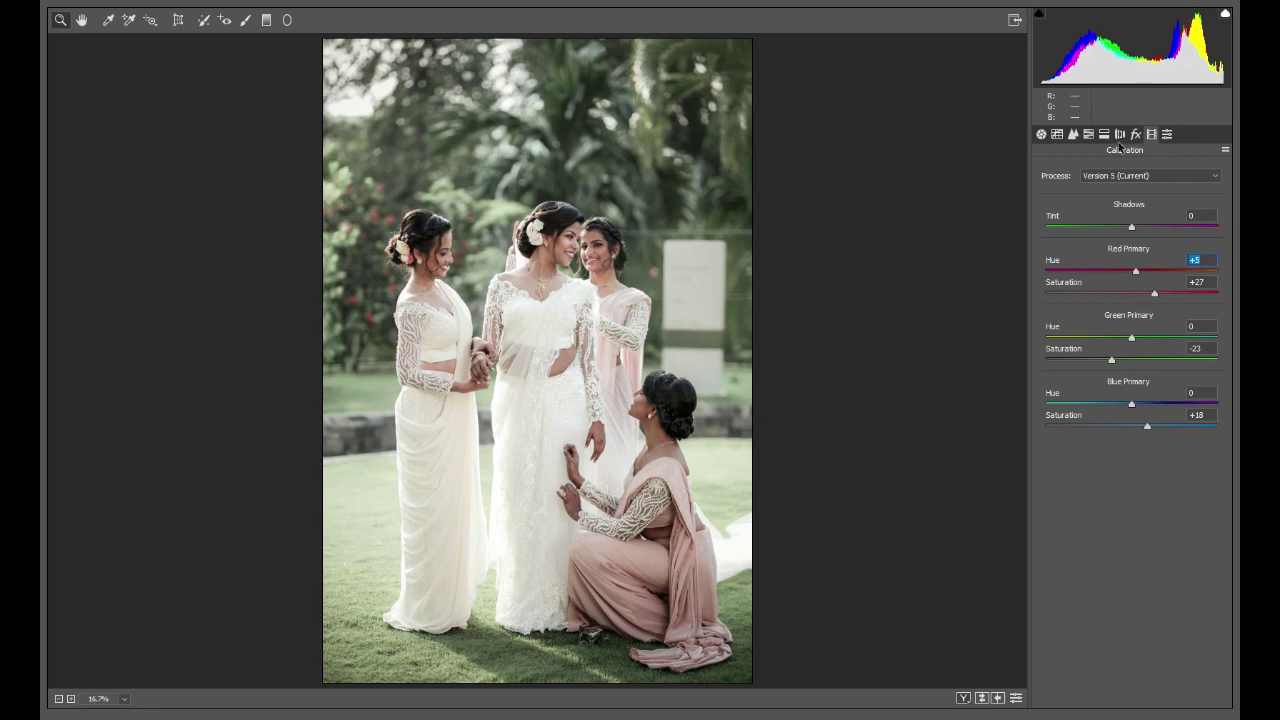
Step: Warm the white balance with Temperature +6 and Tint +14, and apply the Camera Raw filter
key(ctrl+alt+1)
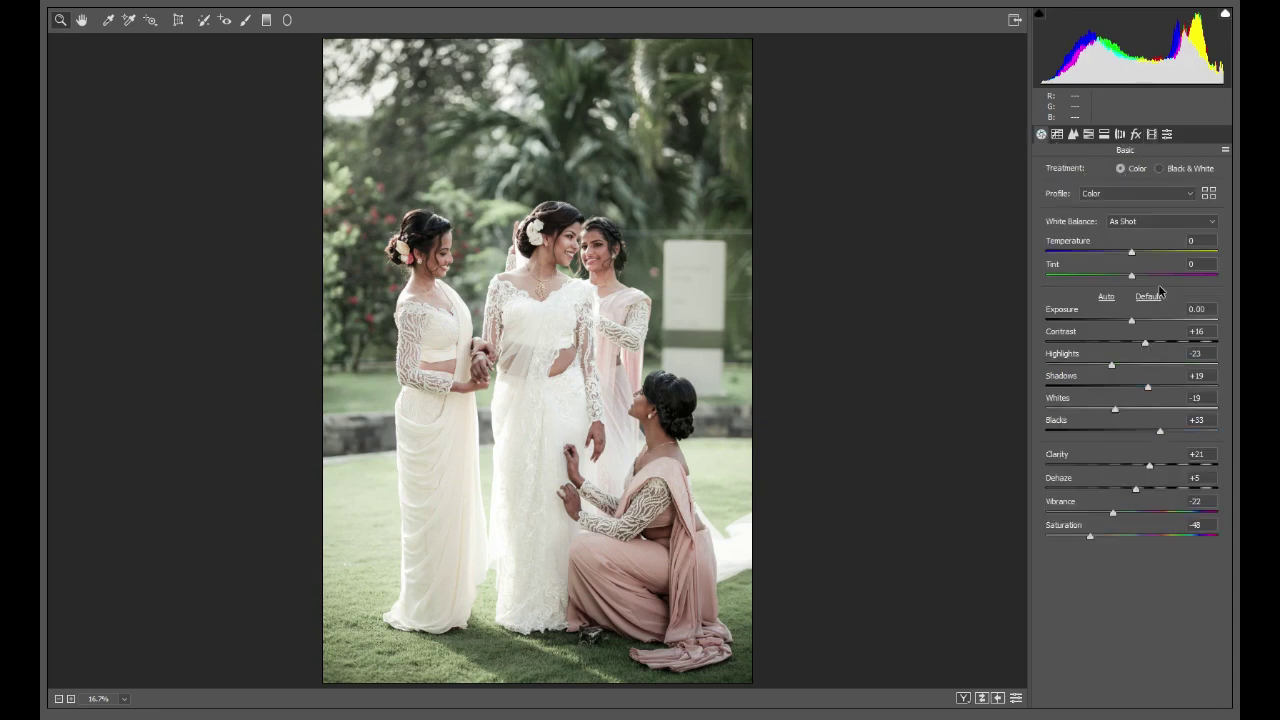
drag(1131, 252, 1147, 281)
click(1136, 280)
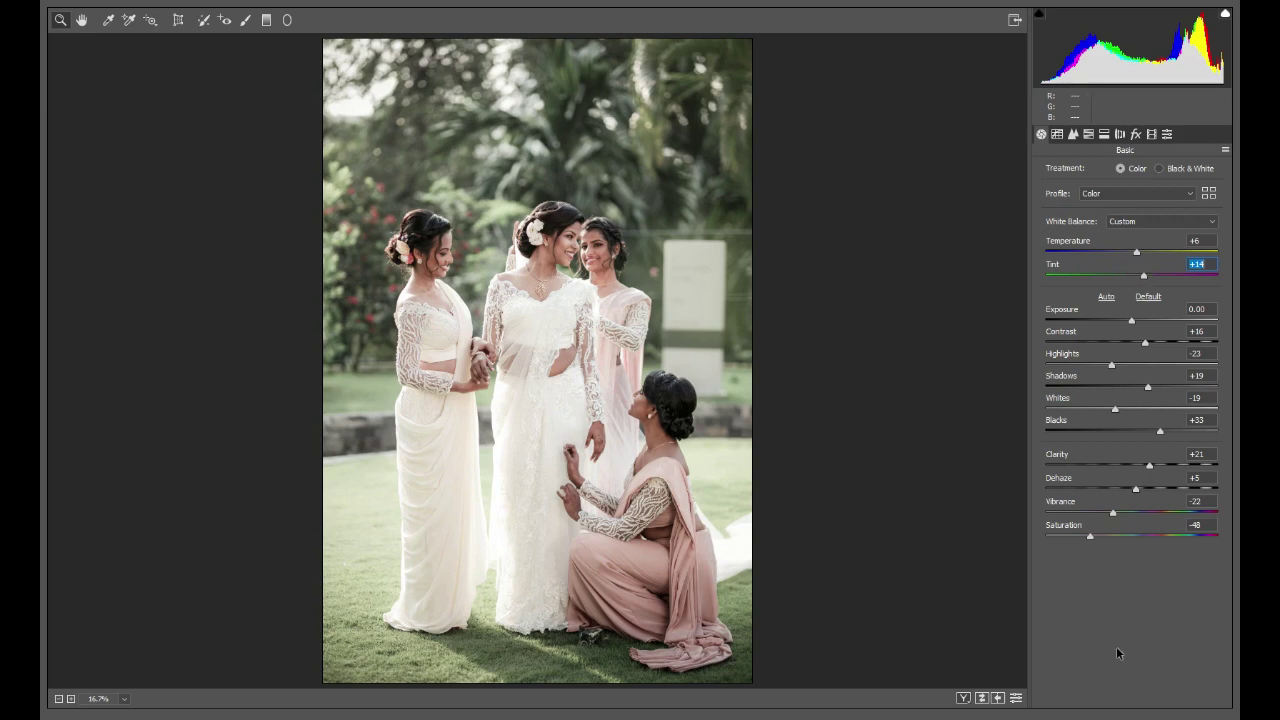
key(f)
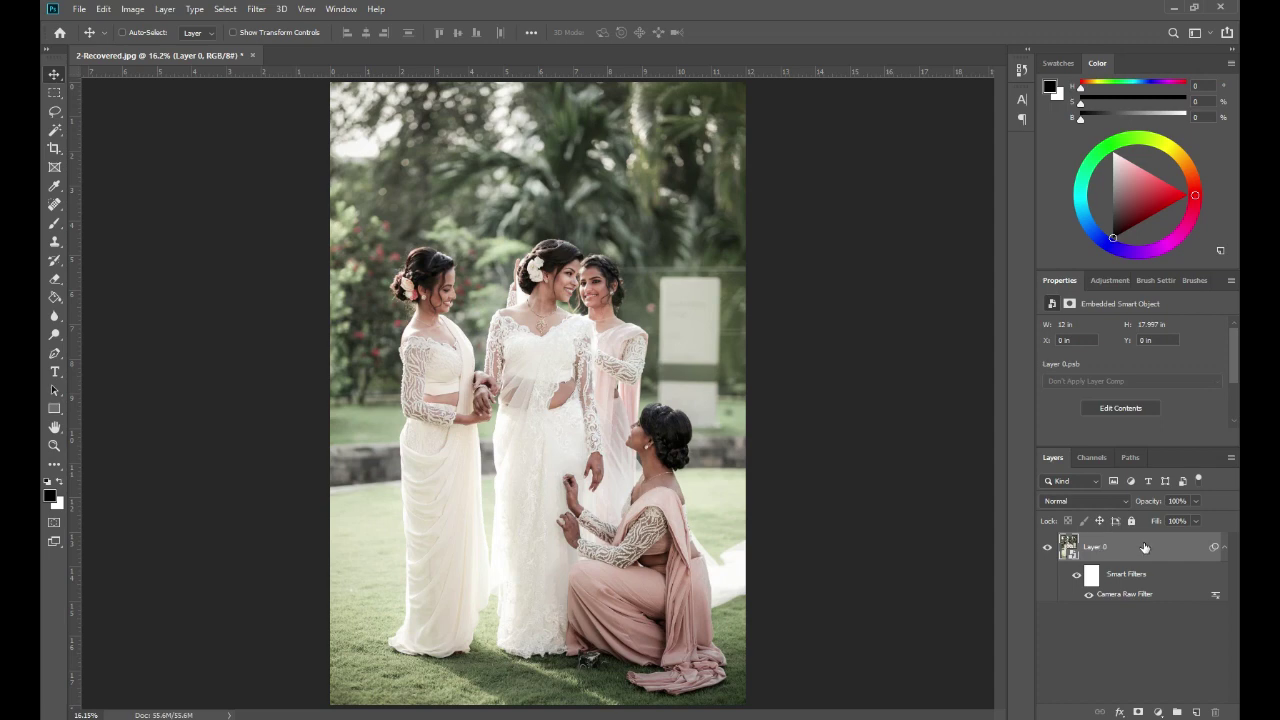
Step: Add a Color Lookup adjustment layer using the 3D LUT Fuji ETERNA 250D Kodak 2395 (by Adobe).cube
click(1161, 710)
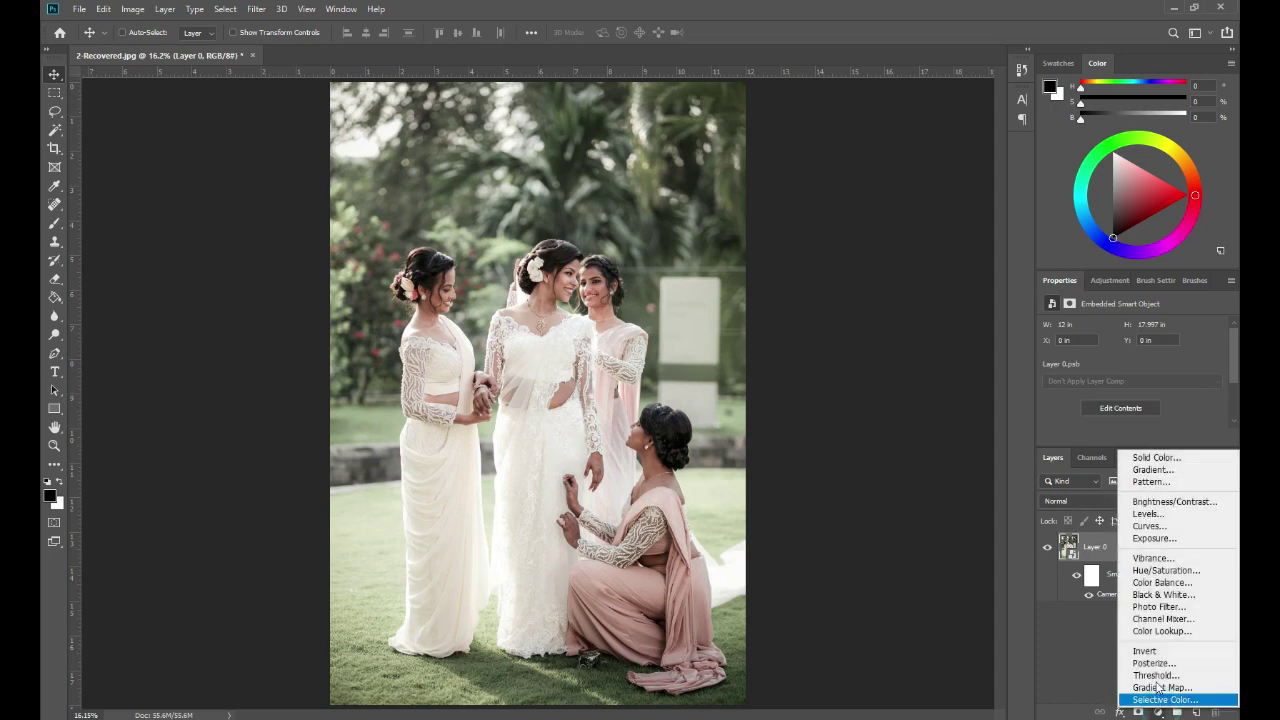
click(1161, 631)
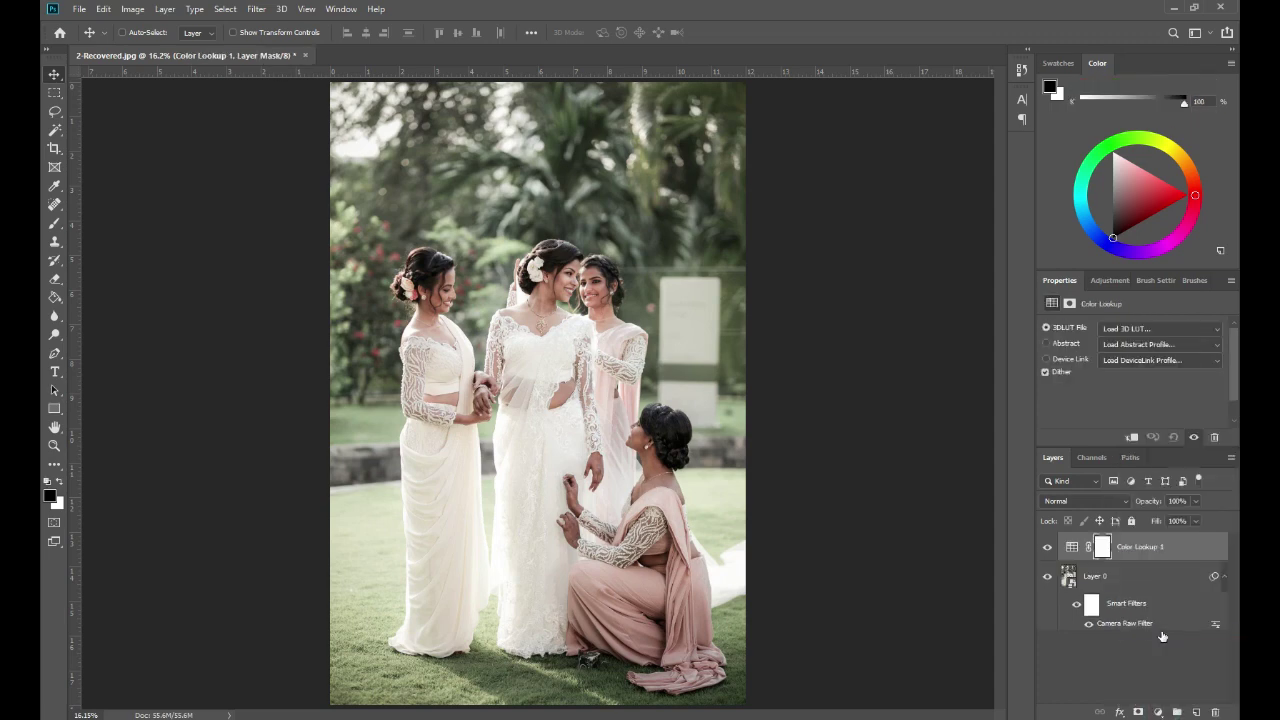
click(1146, 328)
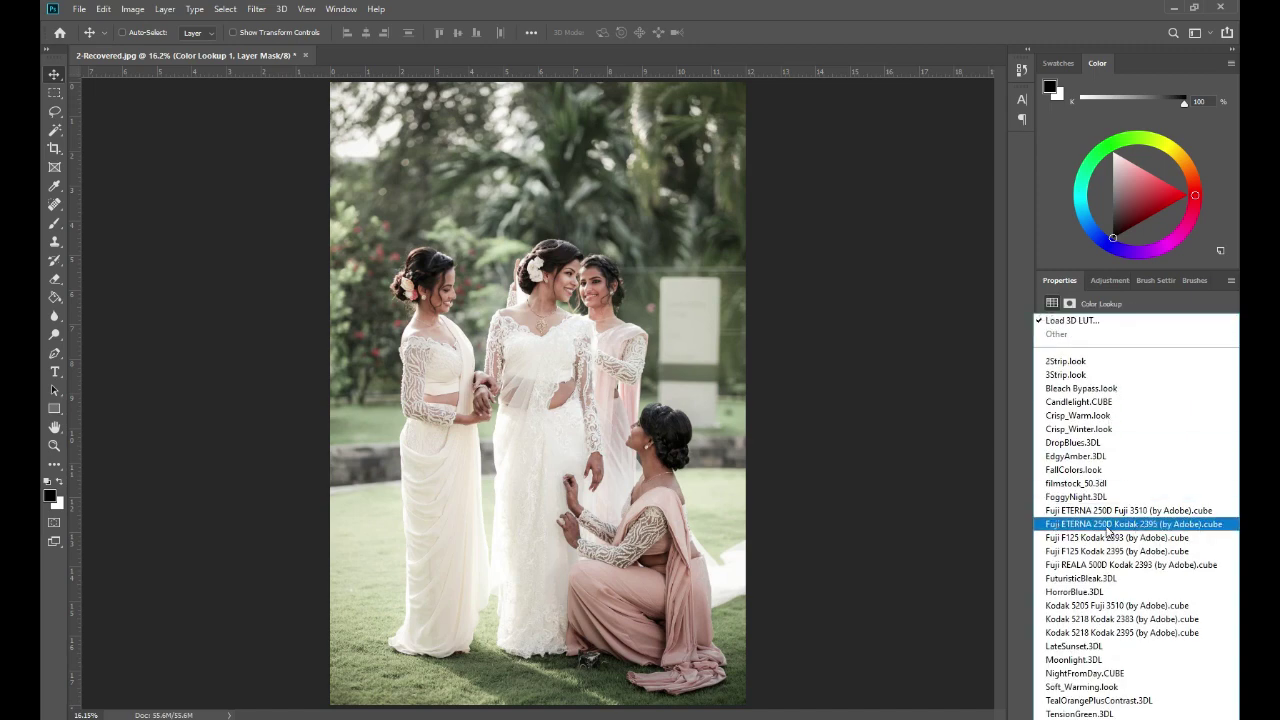
click(1050, 525)
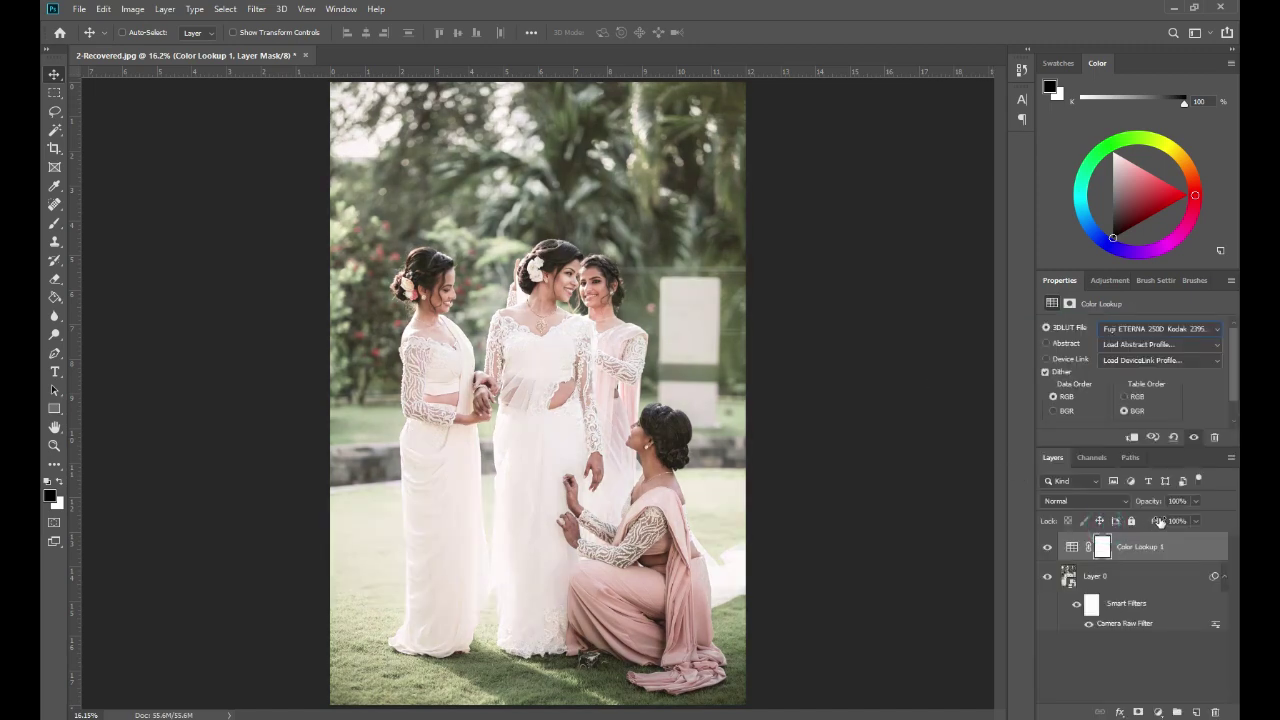
Step: Reduce the Color Lookup layer's fill to 32% and toggle its visibility to compare the effect
click(1196, 521)
drag(1196, 540, 1168, 541)
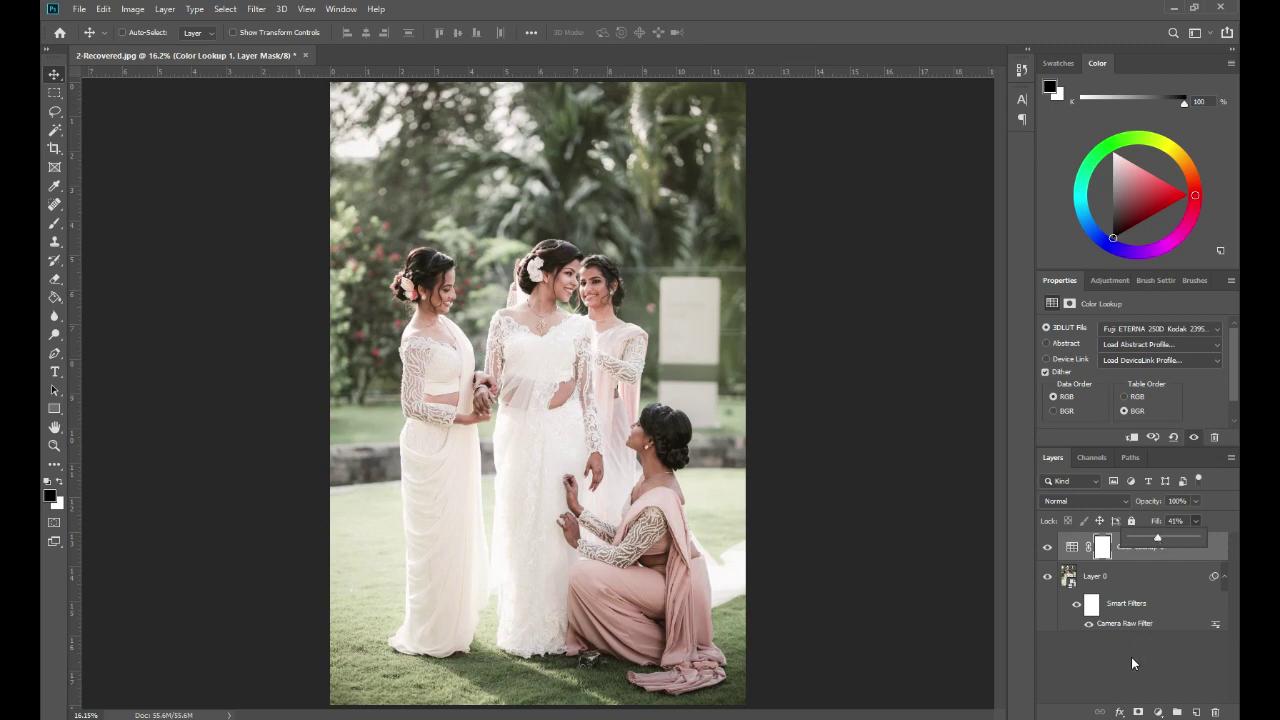
drag(1157, 538, 1151, 538)
click(986, 579)
click(1049, 548)
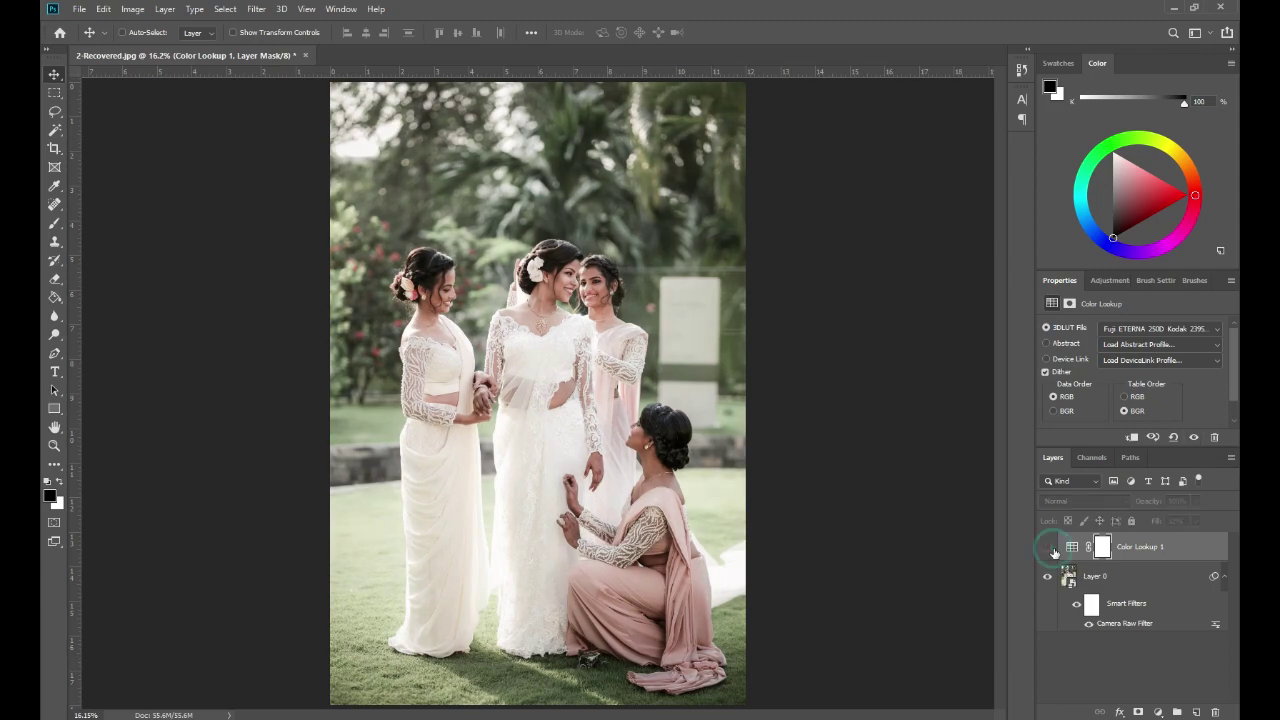
click(1050, 548)
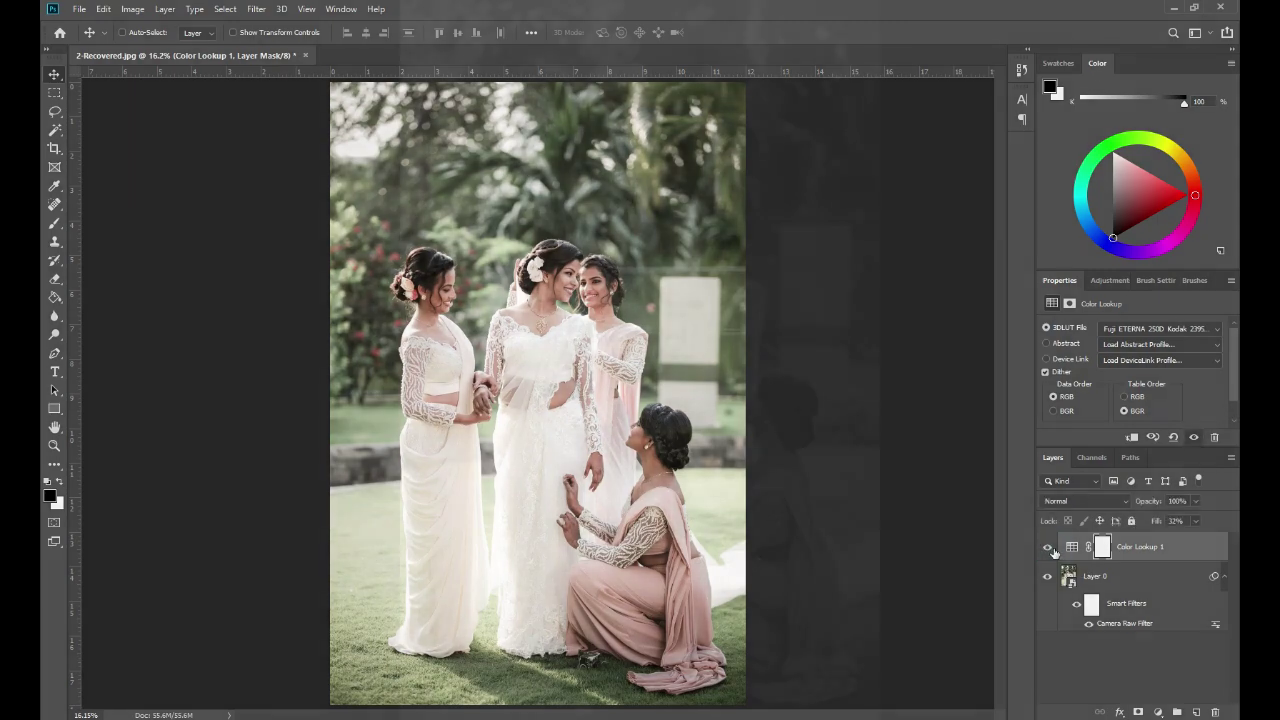